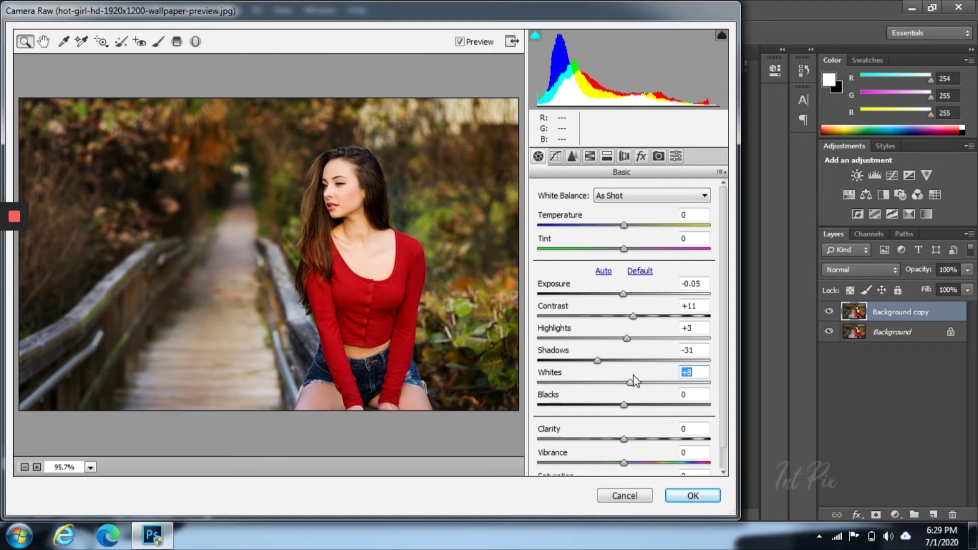
# Set Clarity to +3, Vibrance to -5 and Saturation to -4 in the basic Camera Raw adjustments.
pyautogui.scroll(-1, 630, 442)
pyautogui.click(626, 415)
pyautogui.moveTo(627, 415); pyautogui.dragTo(620, 461)
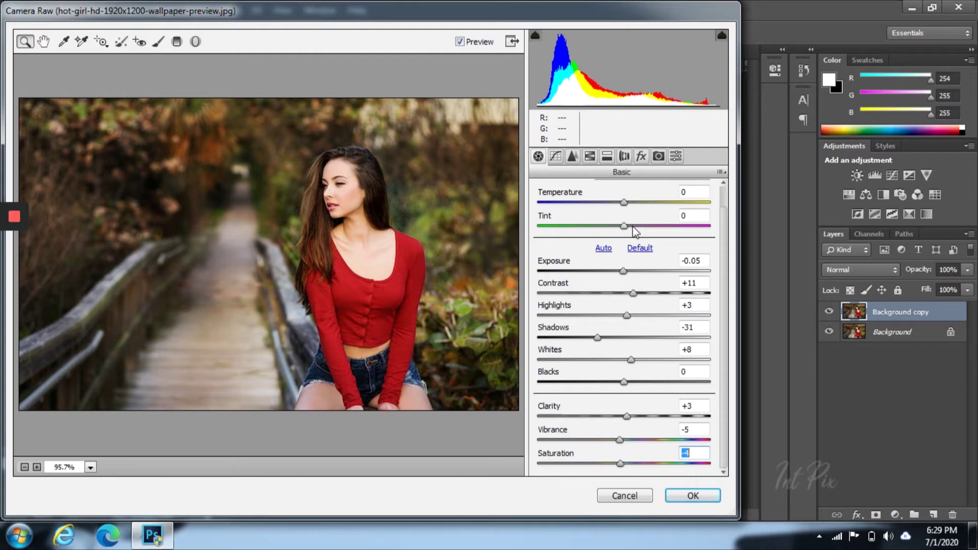
# Set the HSL saturation to -84 for greens, -78 for yellows and +21 for oranges.
pyautogui.click(590, 156)
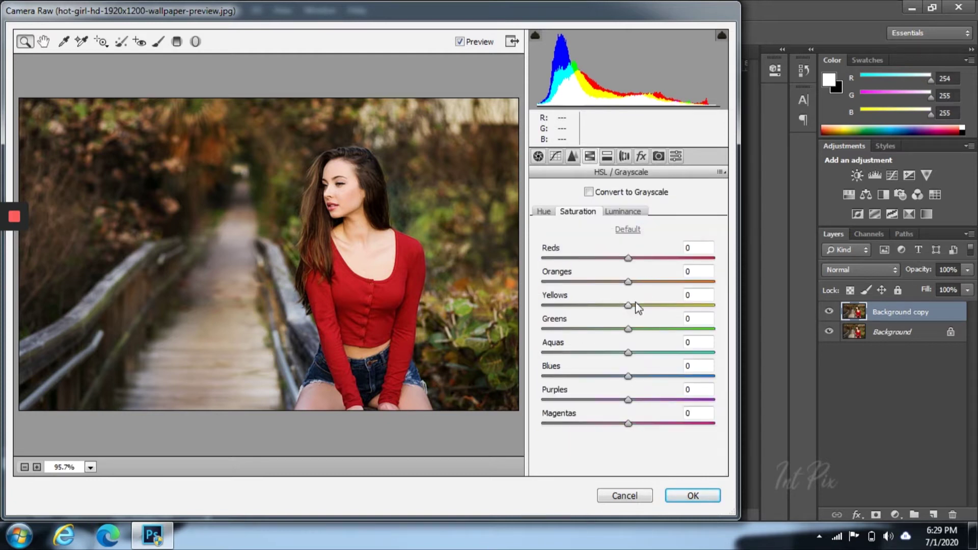
pyautogui.moveTo(628, 329); pyautogui.dragTo(541, 330)
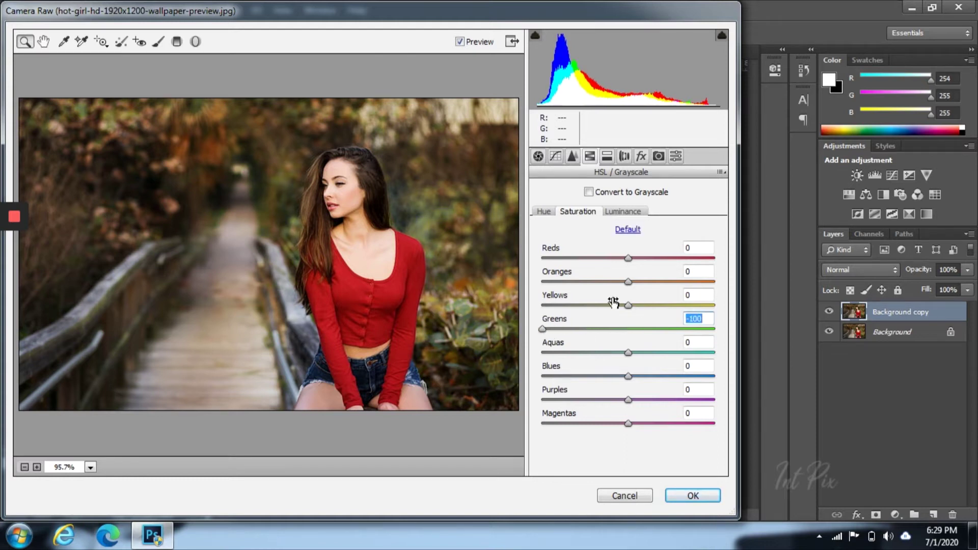
pyautogui.click(563, 329)
pyautogui.moveTo(613, 306); pyautogui.dragTo(555, 329)
pyautogui.click(570, 305)
pyautogui.click(556, 306)
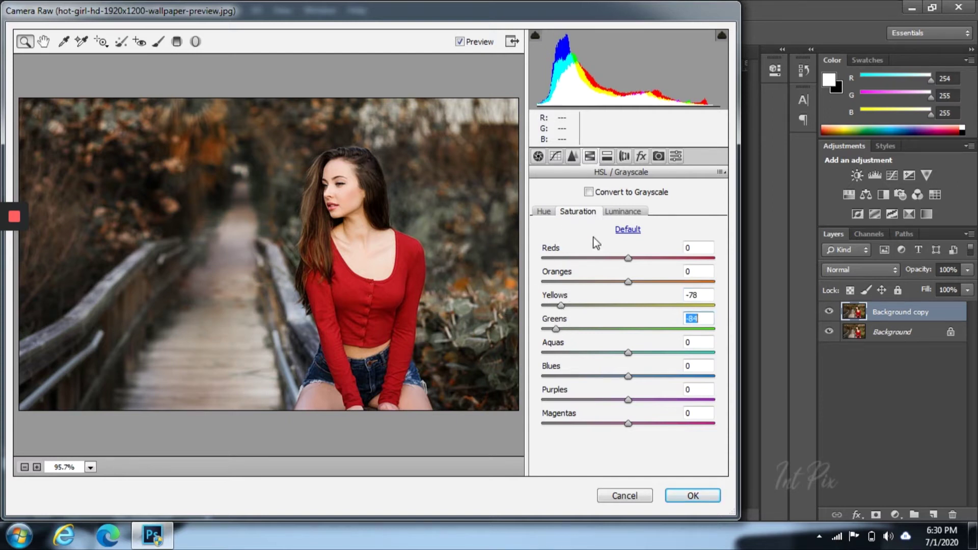
pyautogui.click(627, 377)
pyautogui.moveTo(627, 282); pyautogui.dragTo(648, 285)
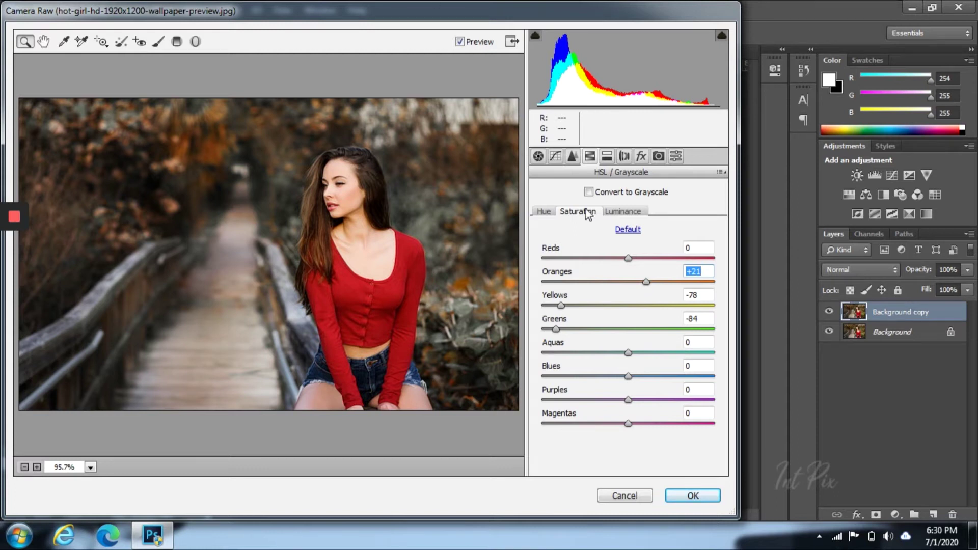
# Set the HSL hue to -75 for yellows, -87 for greens and -2 for oranges.
pyautogui.click(543, 211)
pyautogui.moveTo(609, 305); pyautogui.dragTo(564, 305)
pyautogui.press('Tab')
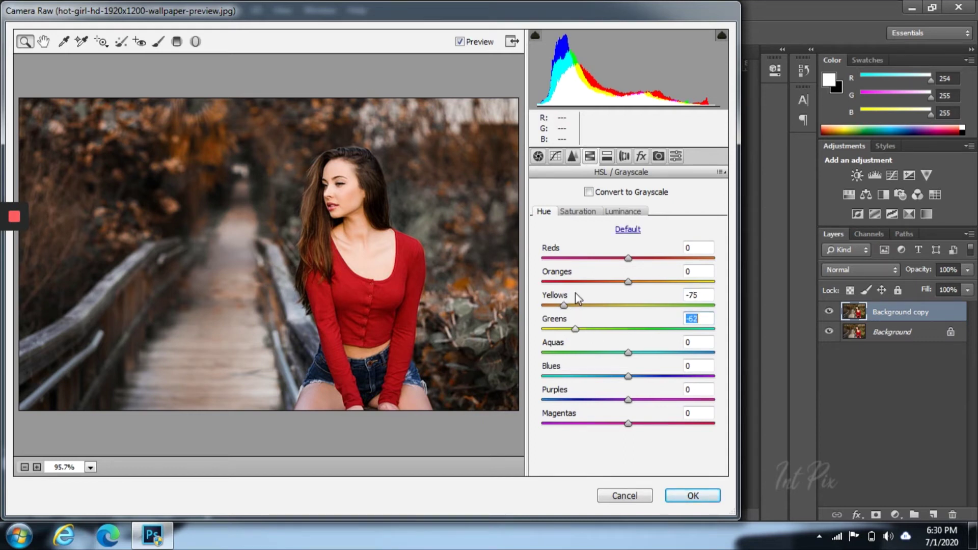
pyautogui.moveTo(541, 272); pyautogui.dragTo(664, 320)
pyautogui.moveTo(568, 307); pyautogui.dragTo(555, 299)
pyautogui.moveTo(628, 282)
pyautogui.mouseDown()
pyautogui.moveTo(648, 286)
pyautogui.moveTo(627, 279)
pyautogui.mouseUp()
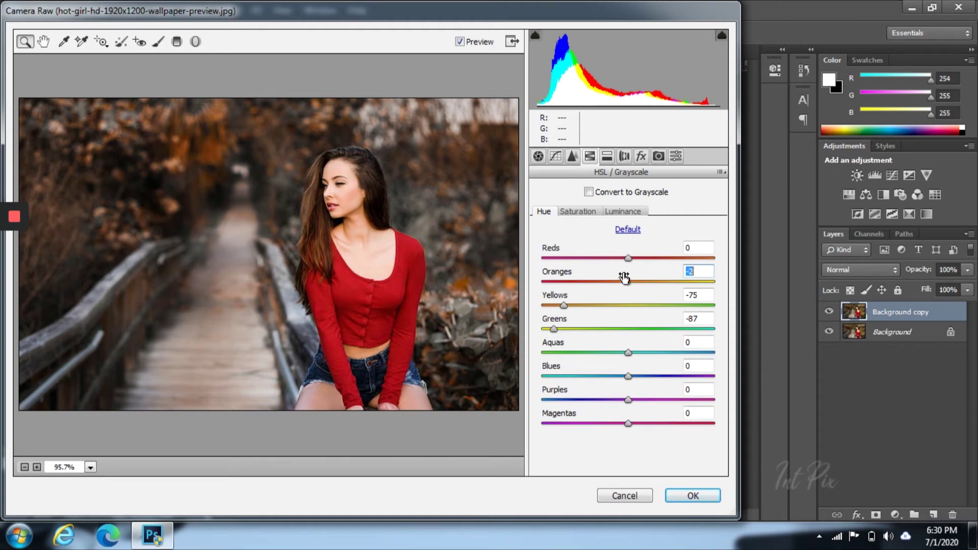
# Adjust the HSL luminance of the oranges.
pyautogui.click(613, 212)
pyautogui.moveTo(630, 282); pyautogui.dragTo(604, 378)
pyautogui.doubleClick(618, 278)
# Apply split toning with highlights at hue 33, saturation 13 and shadows at hue 36, saturation 6.
pyautogui.click(605, 157)
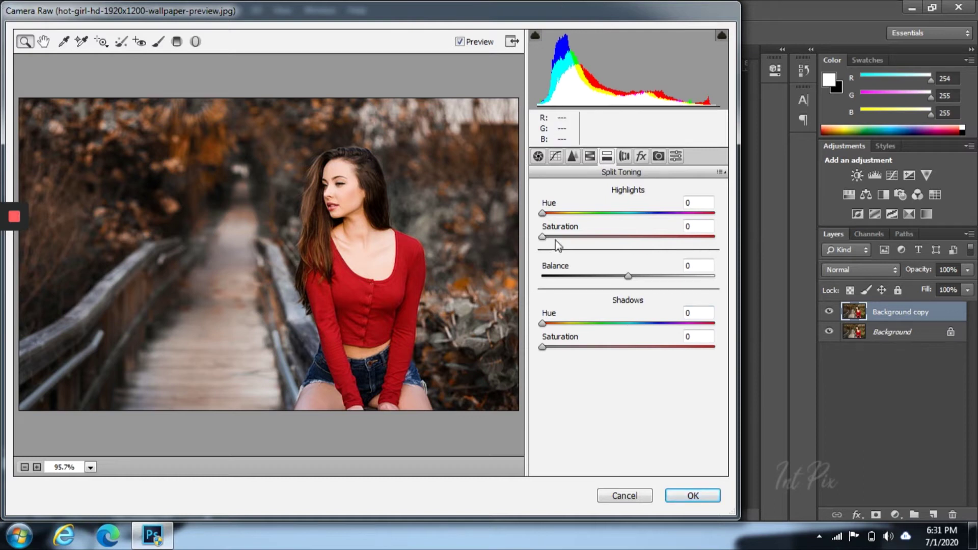
pyautogui.moveTo(572, 212)
pyautogui.mouseDown()
pyautogui.moveTo(597, 213)
pyautogui.moveTo(556, 209)
pyautogui.moveTo(594, 250)
pyautogui.moveTo(609, 243)
pyautogui.moveTo(560, 227)
pyautogui.moveTo(573, 235)
pyautogui.moveTo(563, 235)
pyautogui.moveTo(570, 216)
pyautogui.moveTo(609, 218)
pyautogui.moveTo(594, 236)
pyautogui.moveTo(641, 237)
pyautogui.moveTo(637, 218)
pyautogui.moveTo(715, 235)
pyautogui.moveTo(570, 218)
pyautogui.moveTo(574, 240)
pyautogui.moveTo(551, 208)
pyautogui.moveTo(617, 239)
pyautogui.moveTo(564, 236)
pyautogui.moveTo(558, 215)
pyautogui.mouseUp()
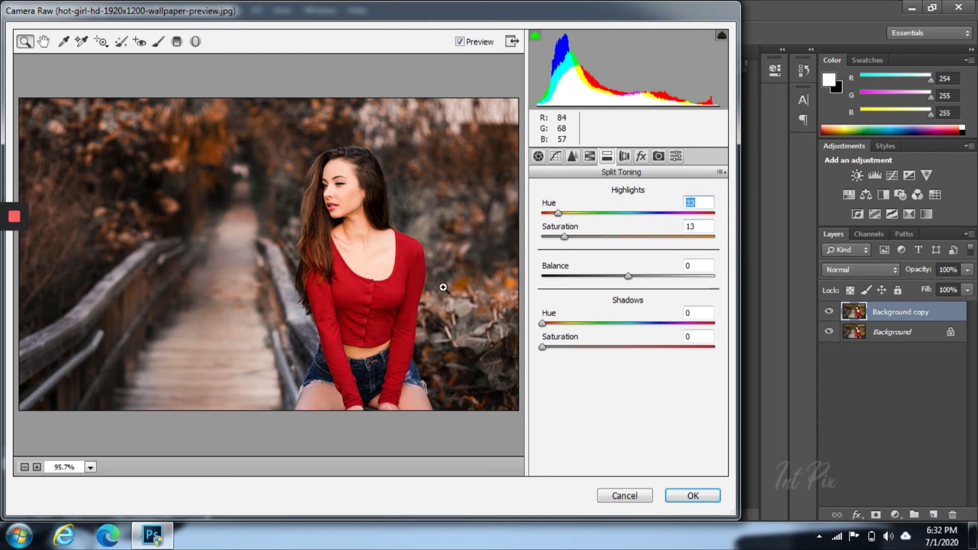
pyautogui.moveTo(560, 324); pyautogui.dragTo(550, 347)
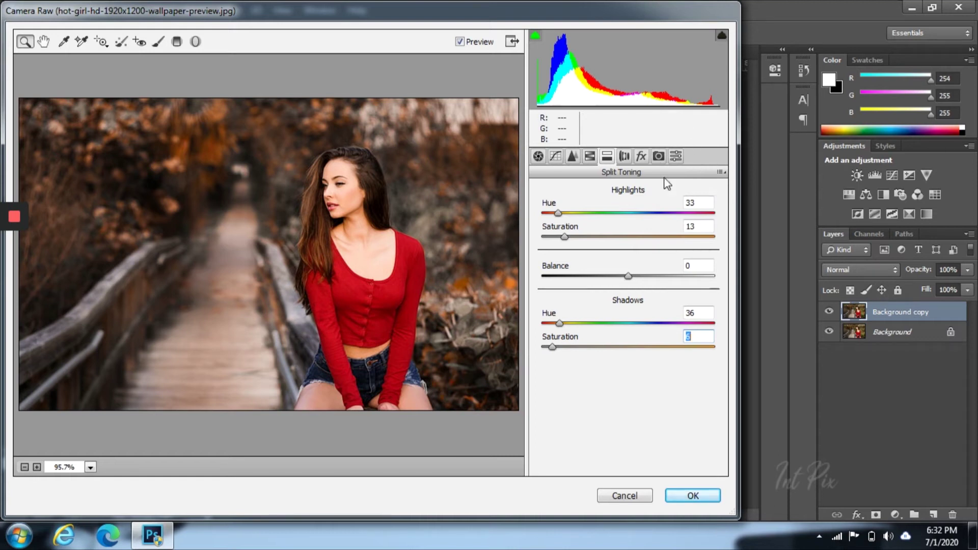
# Add a post-crop vignette with Amount -34 and Midpoint 53.
pyautogui.click(641, 156)
pyautogui.moveTo(623, 346); pyautogui.dragTo(598, 333)
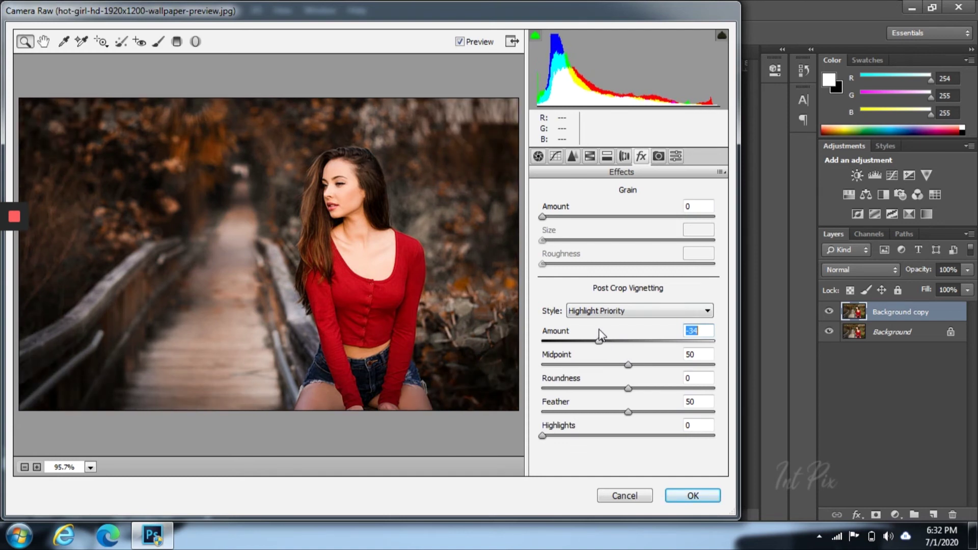
pyautogui.moveTo(625, 365)
pyautogui.mouseDown()
pyautogui.moveTo(595, 364)
pyautogui.moveTo(617, 367)
pyautogui.mouseUp()
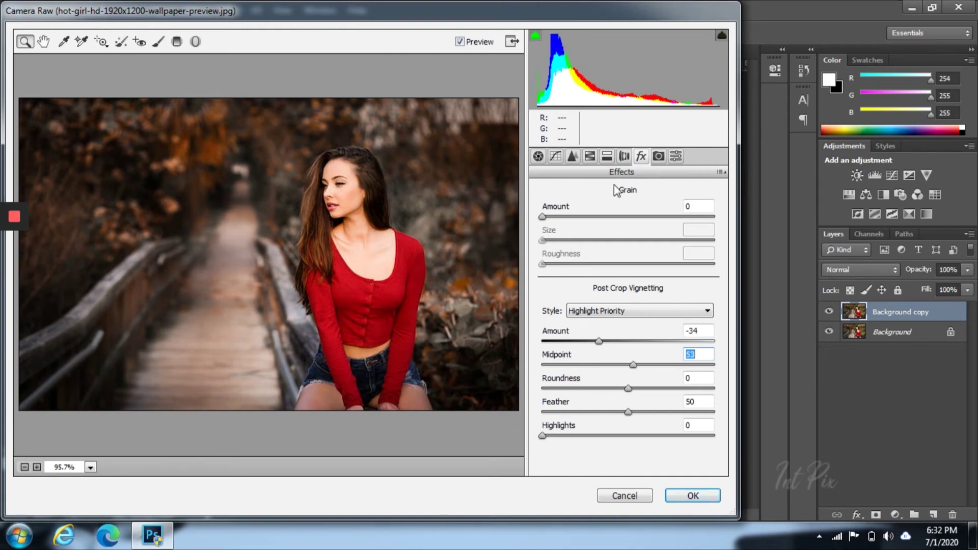
# Shape the RGB point curve with points near input 190, output 194 and input 65, output 60, and apply the Camera Raw edits.
pyautogui.click(555, 157)
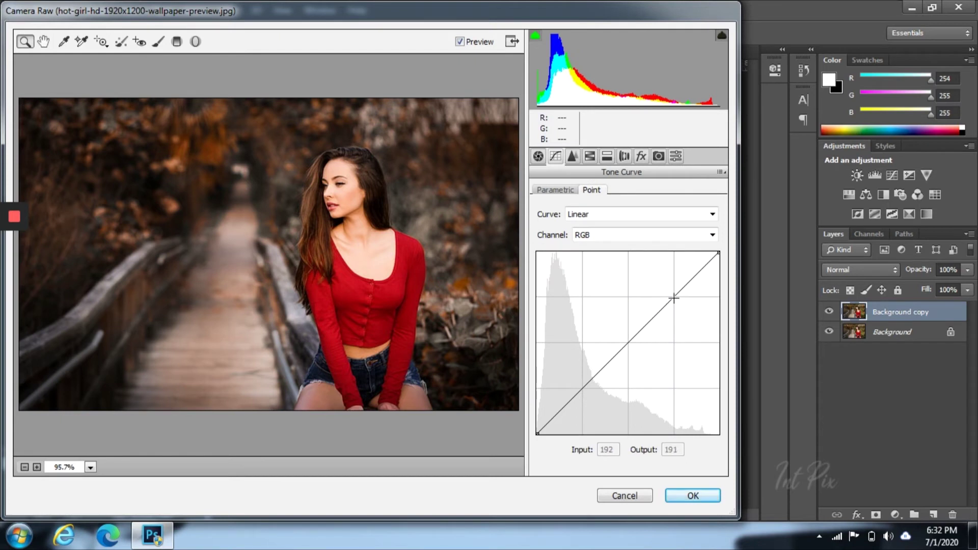
pyautogui.click(586, 391)
pyautogui.click(673, 295)
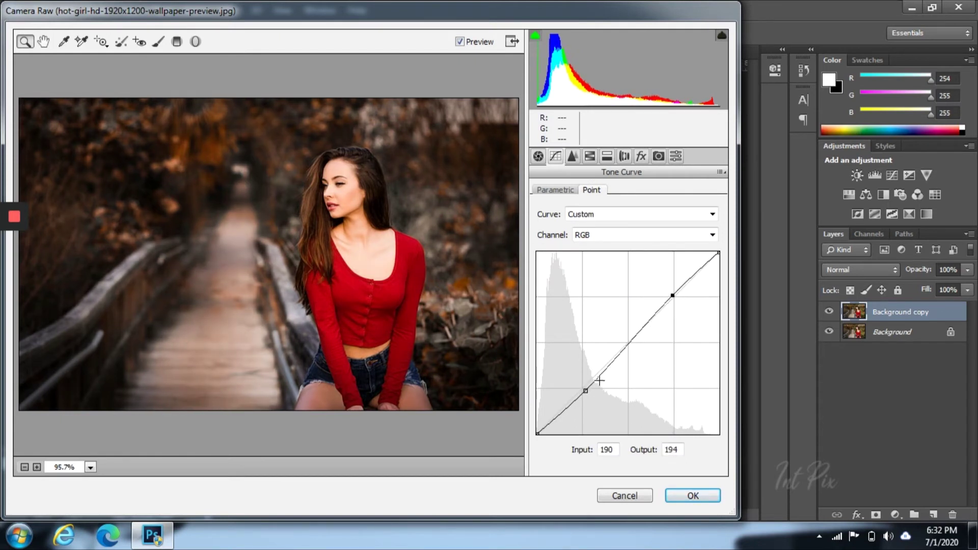
pyautogui.click(584, 391)
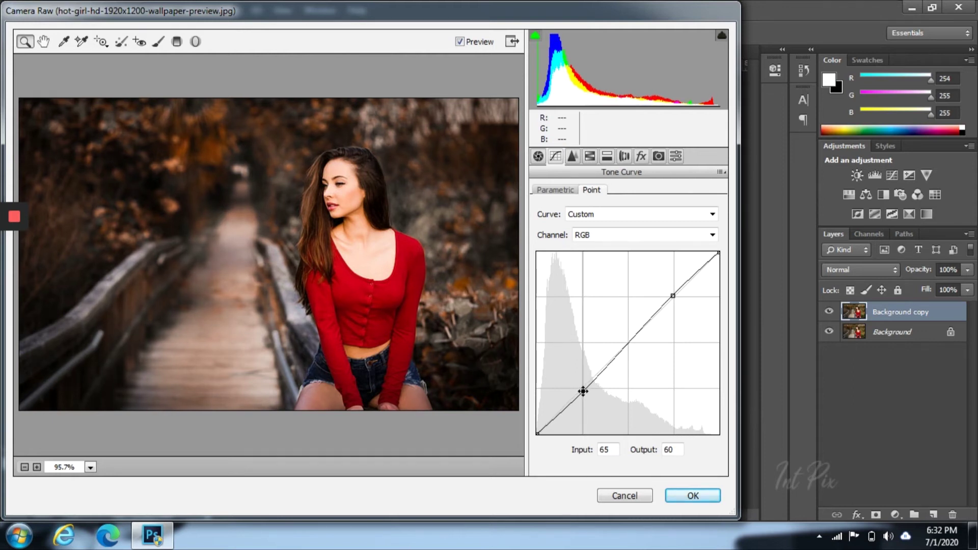
pyautogui.click(692, 495)
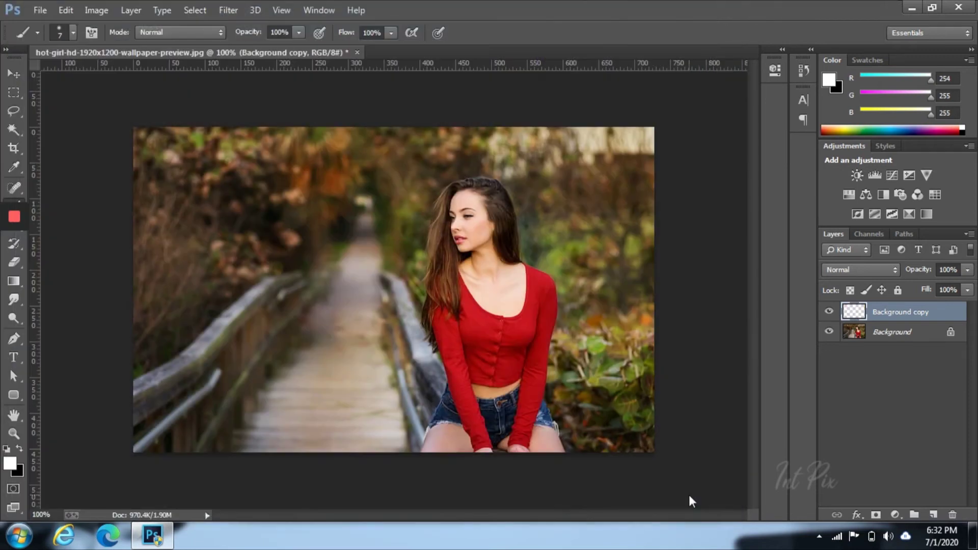
# Compare the photo with and without the edited Background copy layer and inspect the subject up close.
pyautogui.click(830, 312)
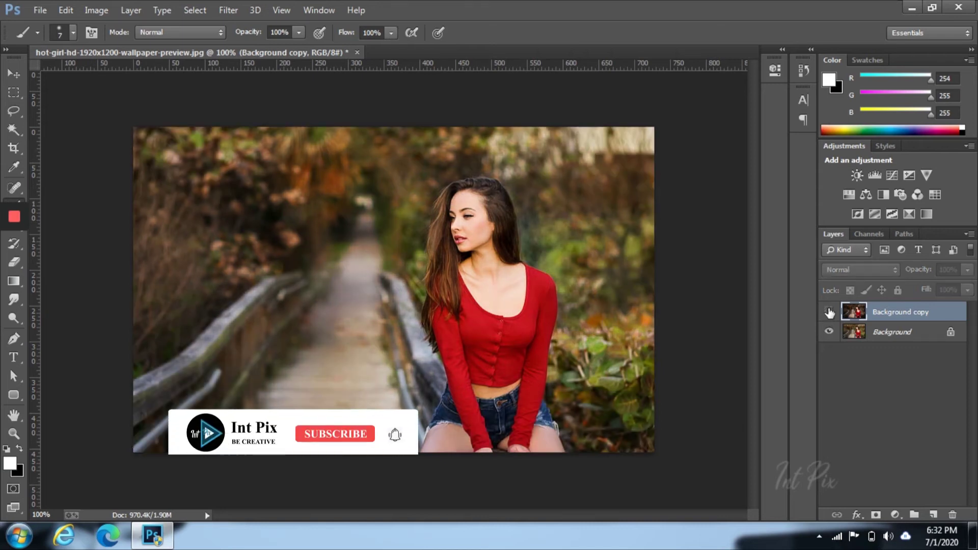
pyautogui.click(830, 311)
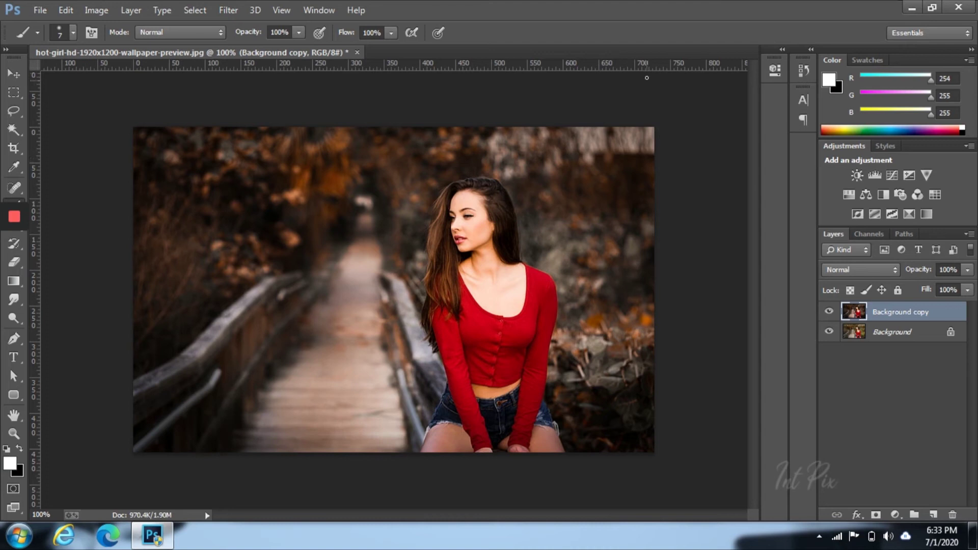
pyautogui.hotkey('ctrl', '+')
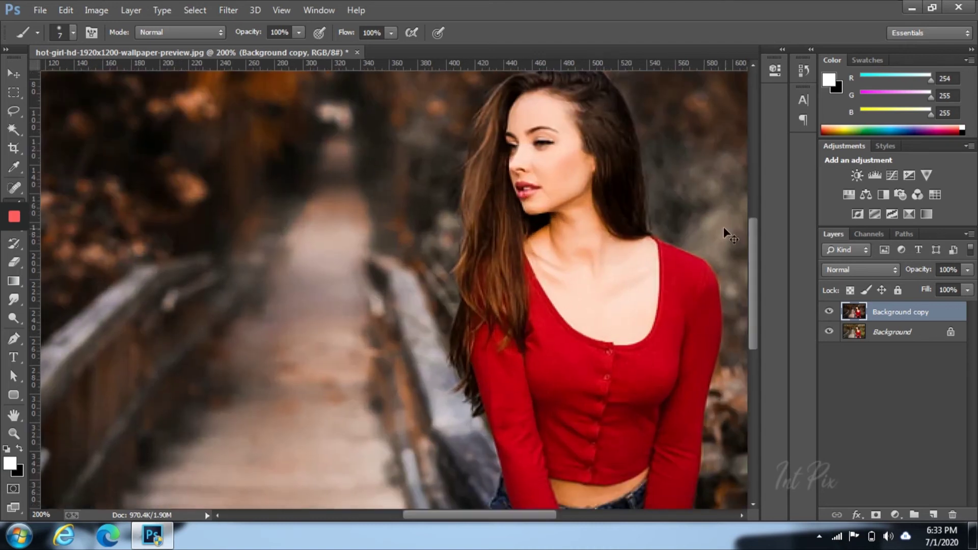
pyautogui.hotkey('ctrl', '-')
# Add a Color Balance adjustment layer with midtones Cyan–Red at about +15, and fine-tune Yellow–Blue and Magenta–Green.
pyautogui.click(895, 514)
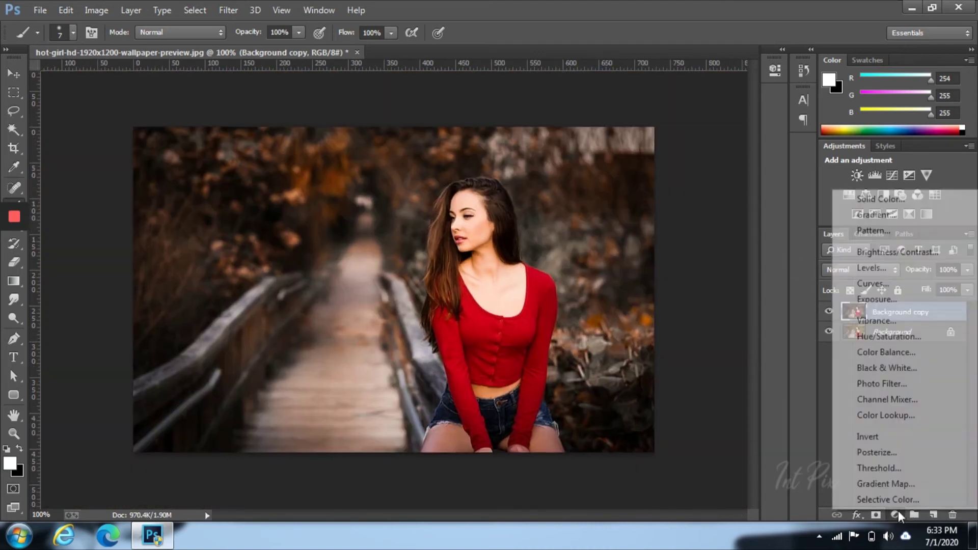
pyautogui.click(907, 351)
pyautogui.moveTo(637, 134); pyautogui.dragTo(644, 139)
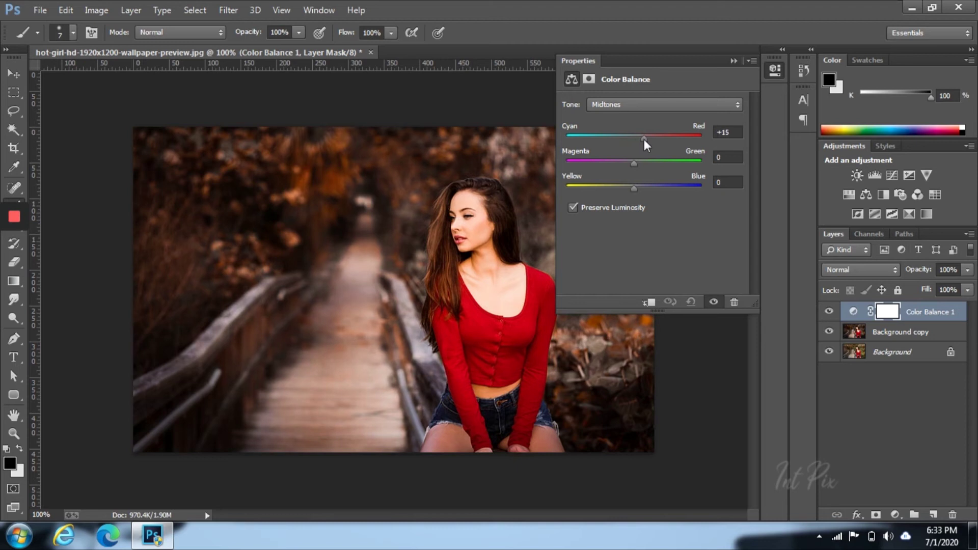
pyautogui.moveTo(635, 183)
pyautogui.mouseDown()
pyautogui.moveTo(621, 177)
pyautogui.moveTo(639, 186)
pyautogui.mouseUp()
pyautogui.moveTo(639, 186); pyautogui.dragTo(634, 165)
pyautogui.click(732, 61)
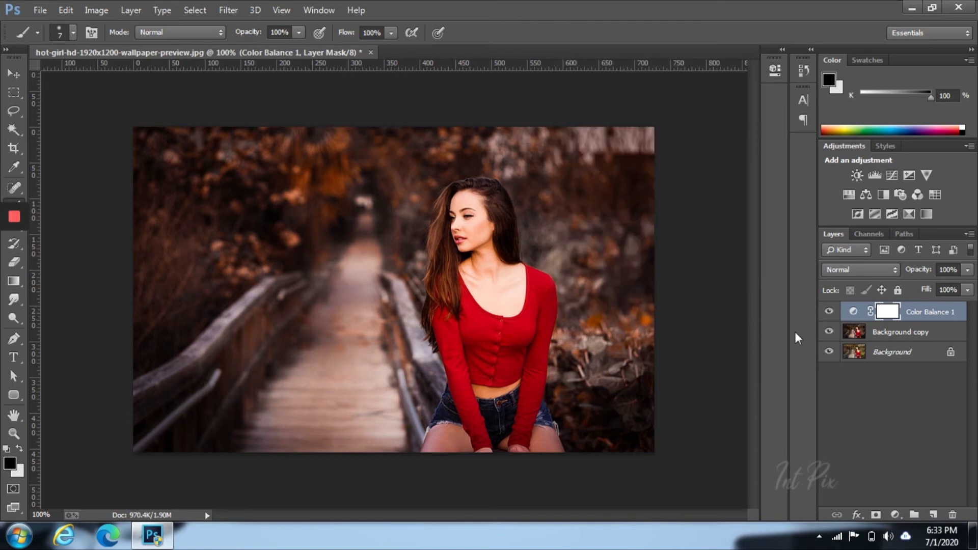
# Compare the photo with and without the Color Balance adjustment.
pyautogui.click(829, 310)
pyautogui.click(830, 309)
pyautogui.click(830, 309)
pyautogui.click(831, 309)
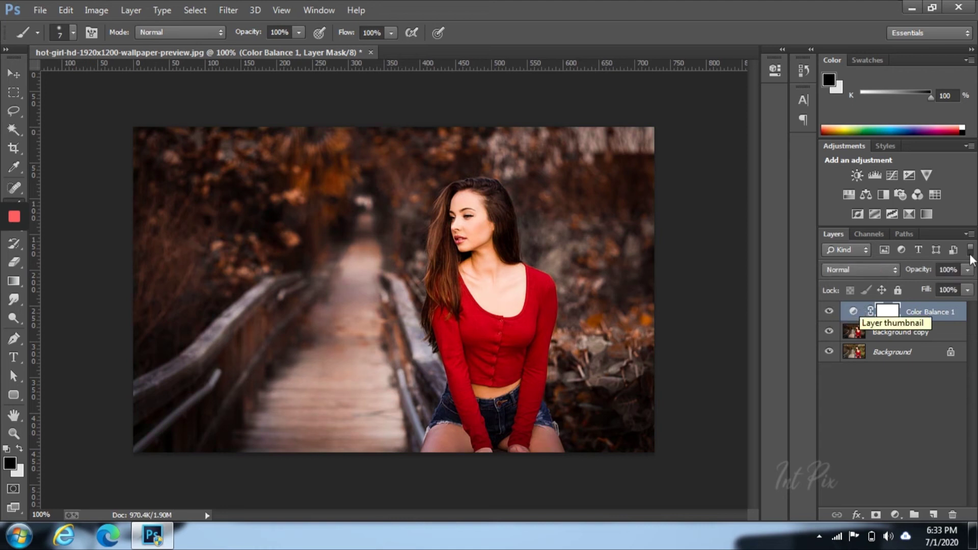
# Reduce the Color Balance layer's opacity to 50% and check its effect on the photo.
pyautogui.click(969, 270)
pyautogui.moveTo(954, 285); pyautogui.dragTo(941, 285)
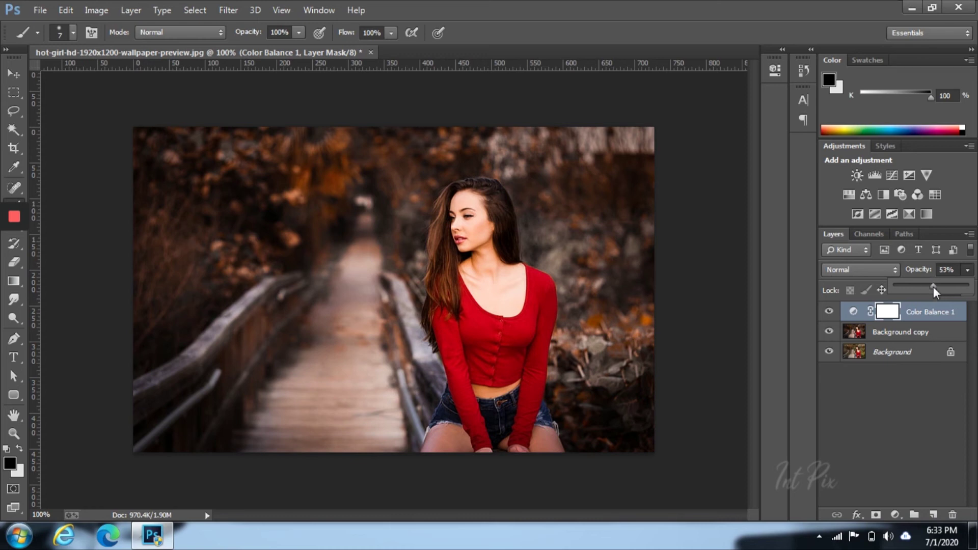
pyautogui.click(828, 312)
pyautogui.click(828, 312)
pyautogui.click(828, 312)
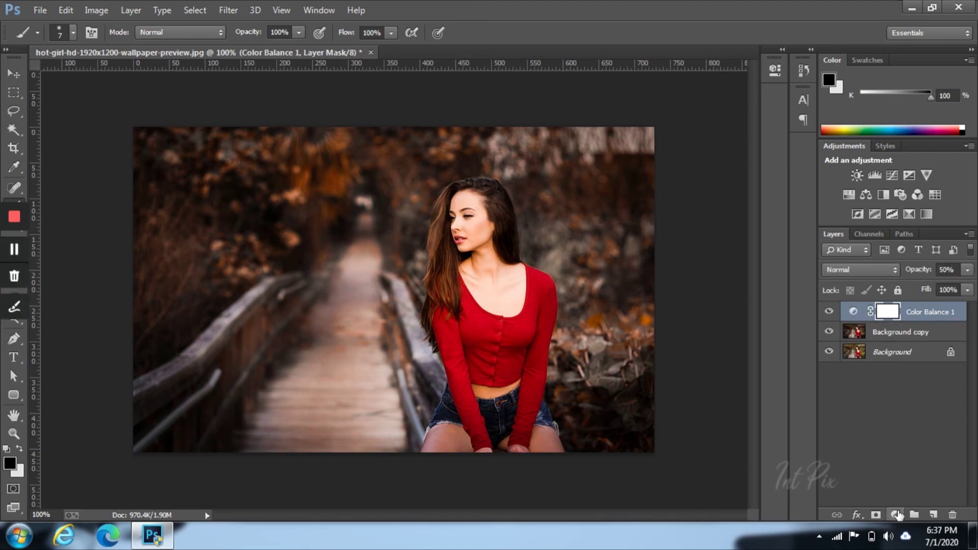
# Add a Vibrance adjustment layer with Vibrance at +3 and Saturation at 0.
pyautogui.click(895, 514)
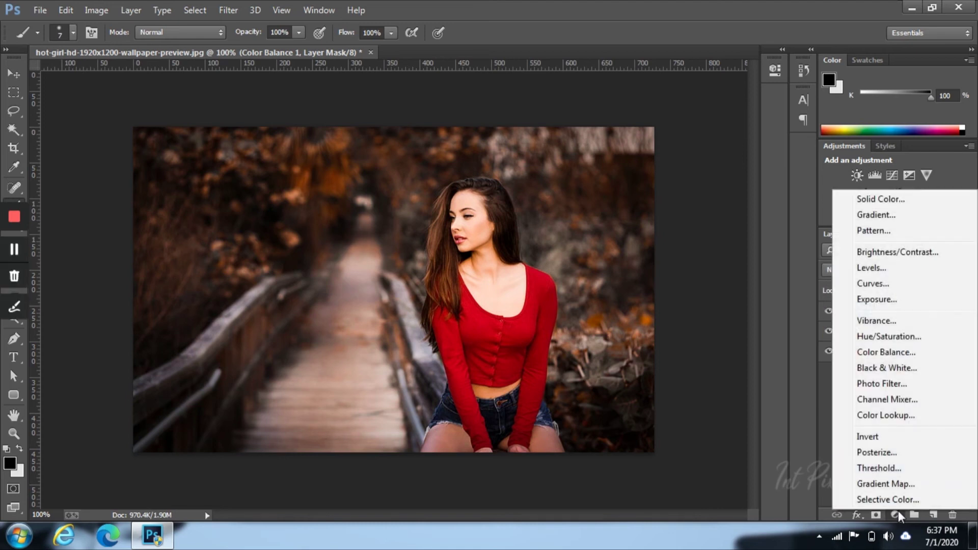
pyautogui.click(903, 321)
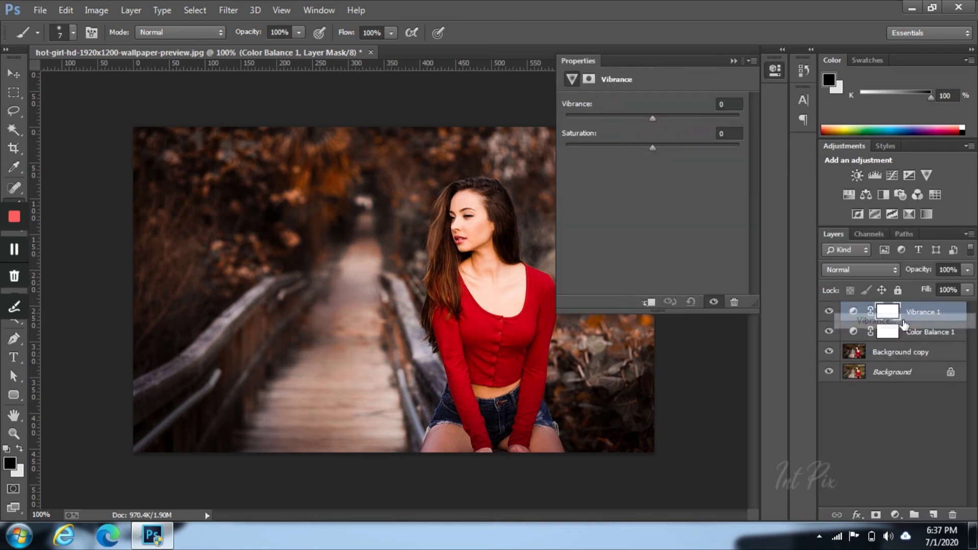
pyautogui.moveTo(654, 117); pyautogui.dragTo(652, 148)
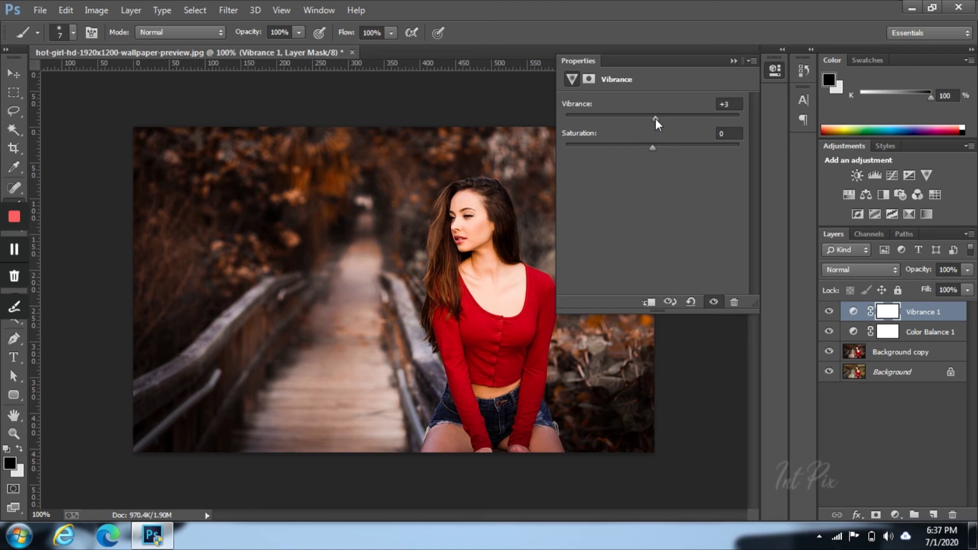
pyautogui.click(733, 61)
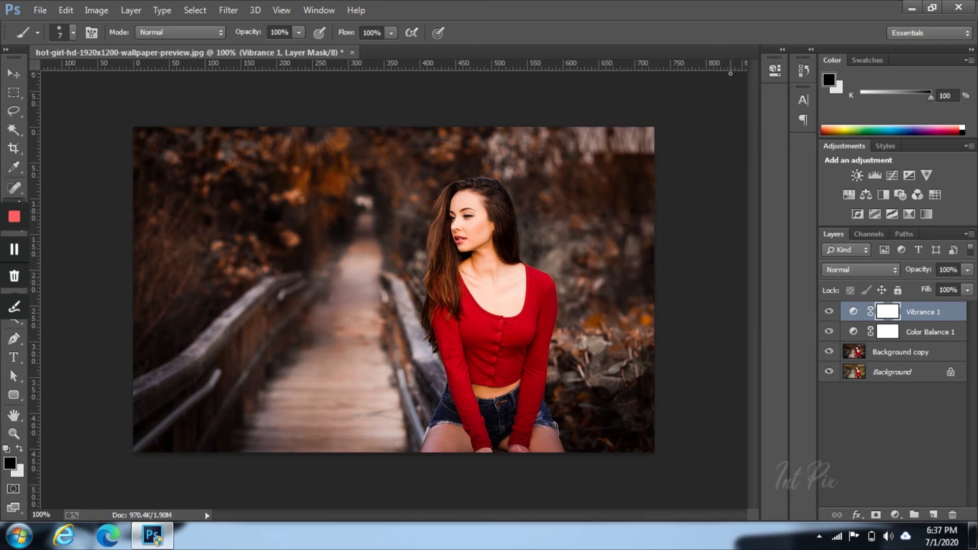
# Compare the photo with and without the Vibrance adjustment.
pyautogui.click(829, 311)
pyautogui.click(829, 311)
pyautogui.click(830, 316)
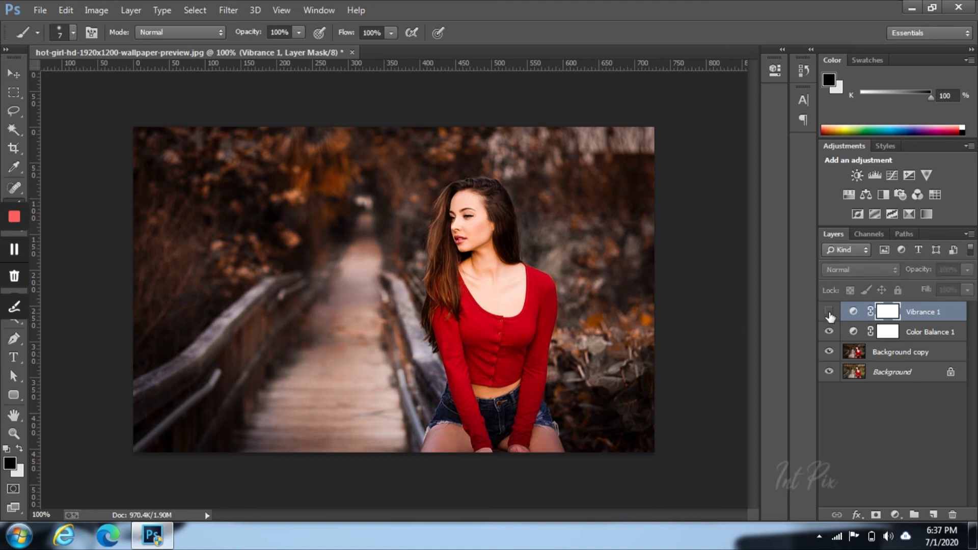
pyautogui.click(831, 315)
pyautogui.click(830, 315)
pyautogui.click(830, 316)
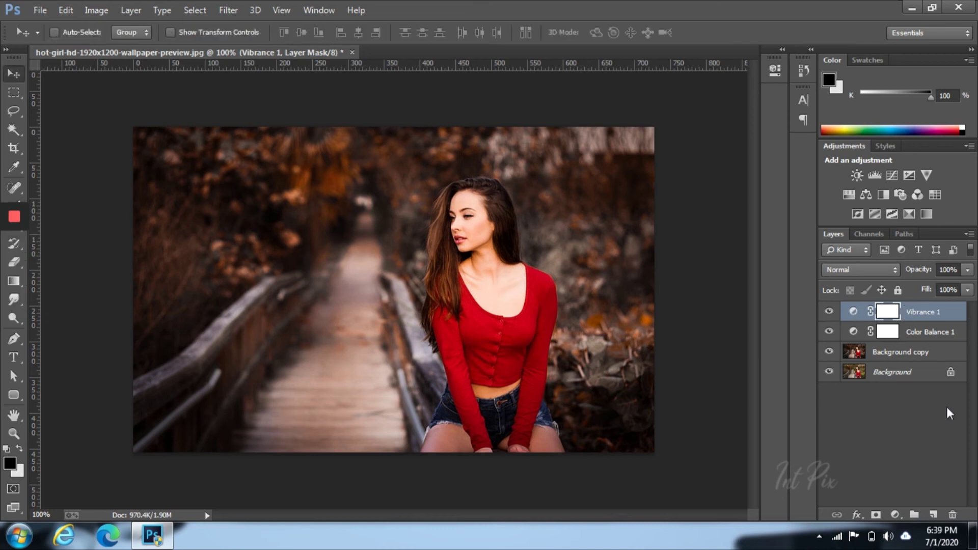
# Stamp all visible layers into a new layer and add a Color Lookup adjustment layer above it.
pyautogui.hotkey('ctrl', 'shift', 'alt', 'e')
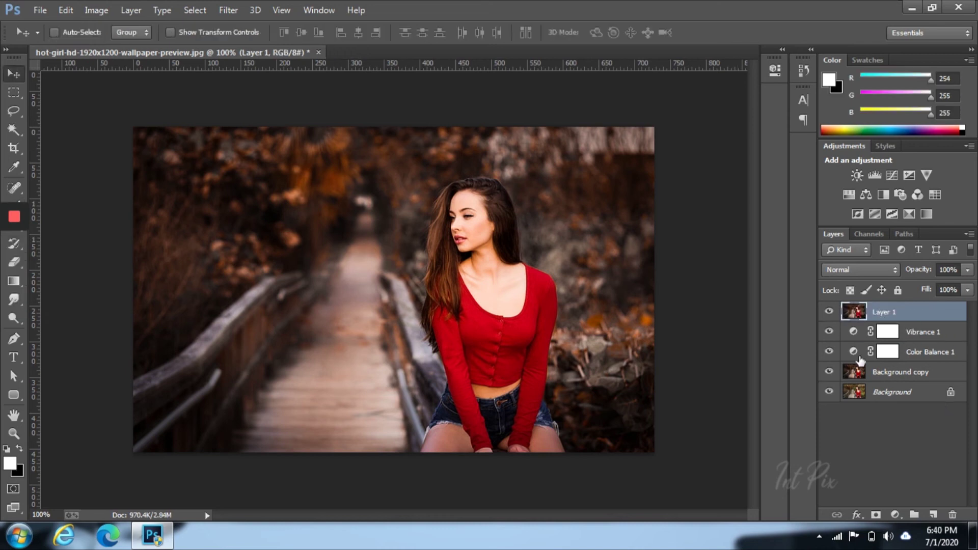
pyautogui.click(897, 512)
pyautogui.click(897, 412)
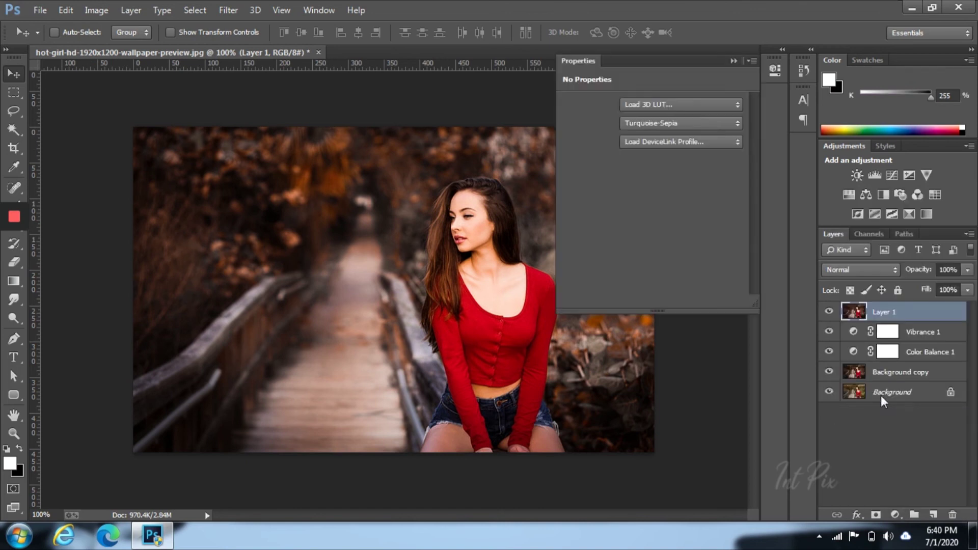
# Try several 3DLUT presets for the Color Lookup adjustment and settle on Crisp_Warm.look.
pyautogui.click(681, 103)
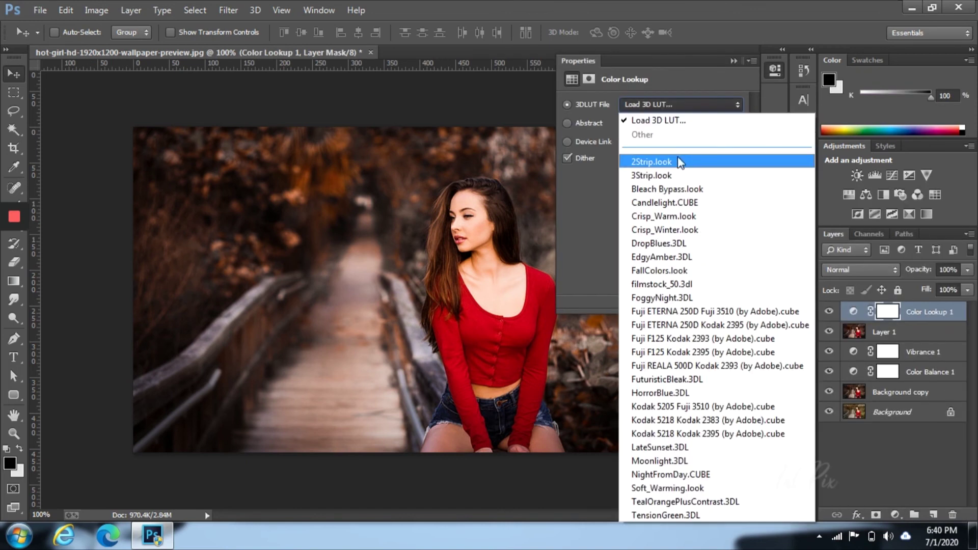
pyautogui.click(679, 160)
pyautogui.press('Down')
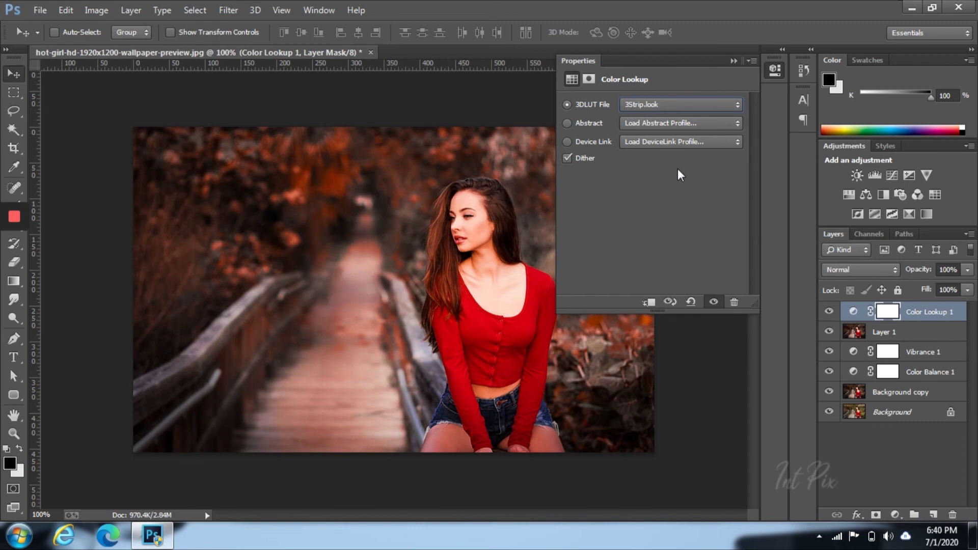
pyautogui.press('Down')
pyautogui.press('Down')
pyautogui.press('Down')
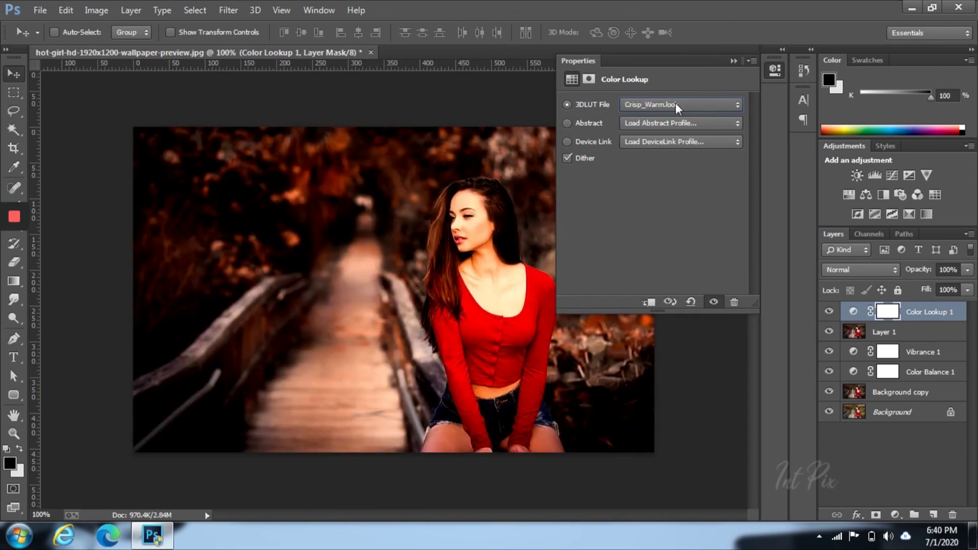
pyautogui.click(734, 61)
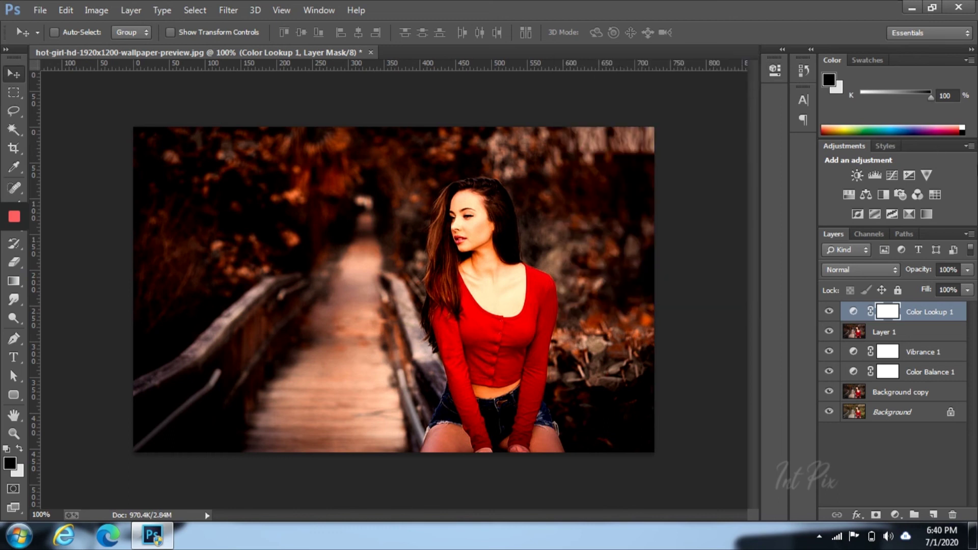
# Reduce the Color Lookup layer's opacity to 16% and compare the photo with and without the adjustment.
pyautogui.click(967, 269)
pyautogui.moveTo(967, 284); pyautogui.dragTo(904, 285)
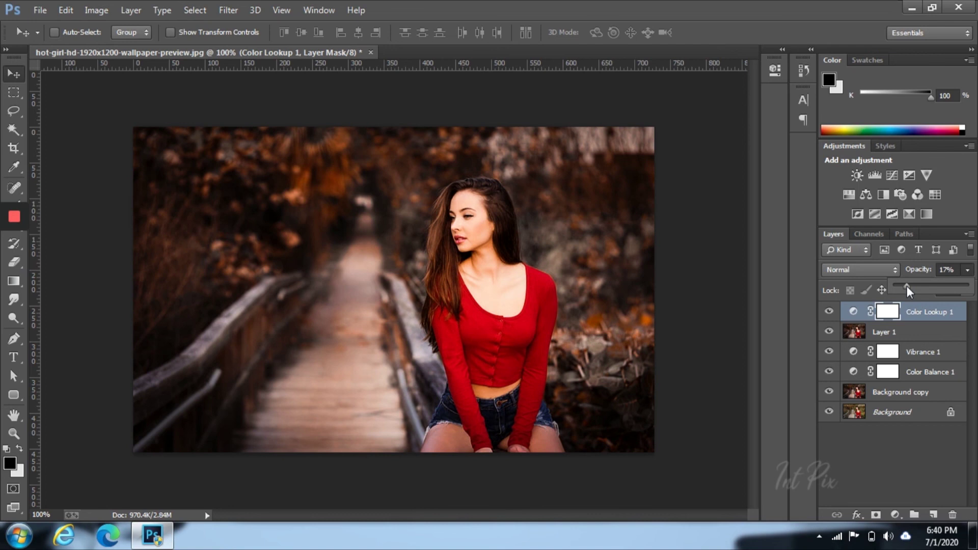
pyautogui.click(829, 312)
pyautogui.click(830, 311)
pyautogui.click(830, 312)
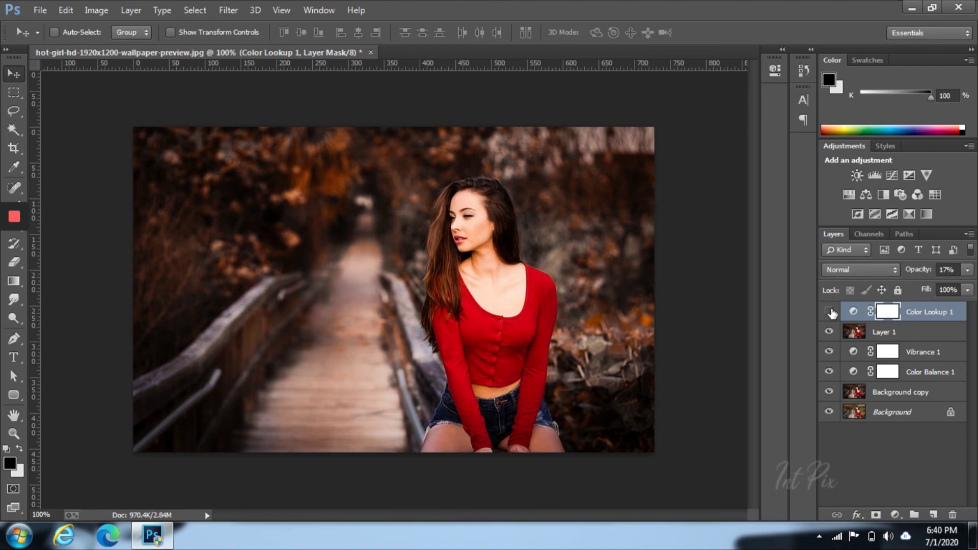
pyautogui.click(830, 312)
pyautogui.click(830, 312)
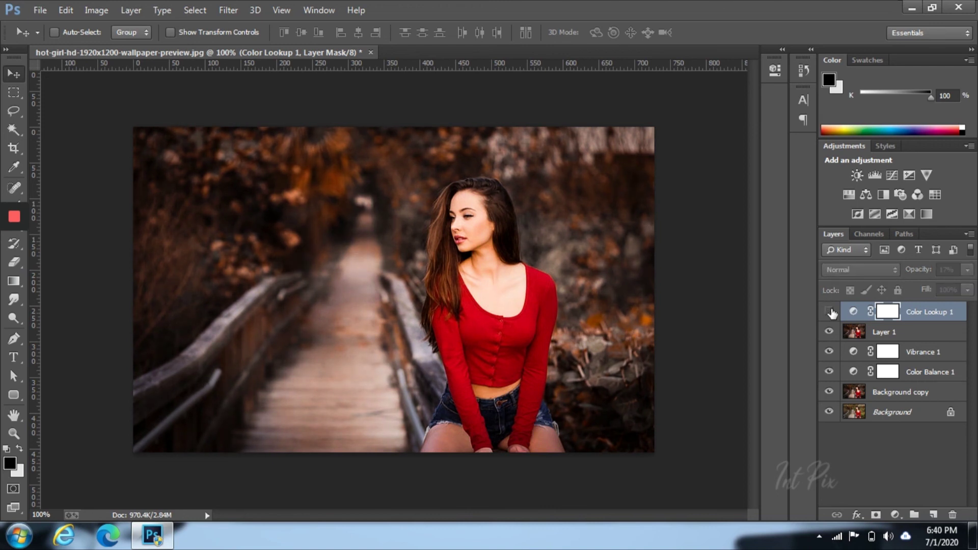
pyautogui.click(830, 312)
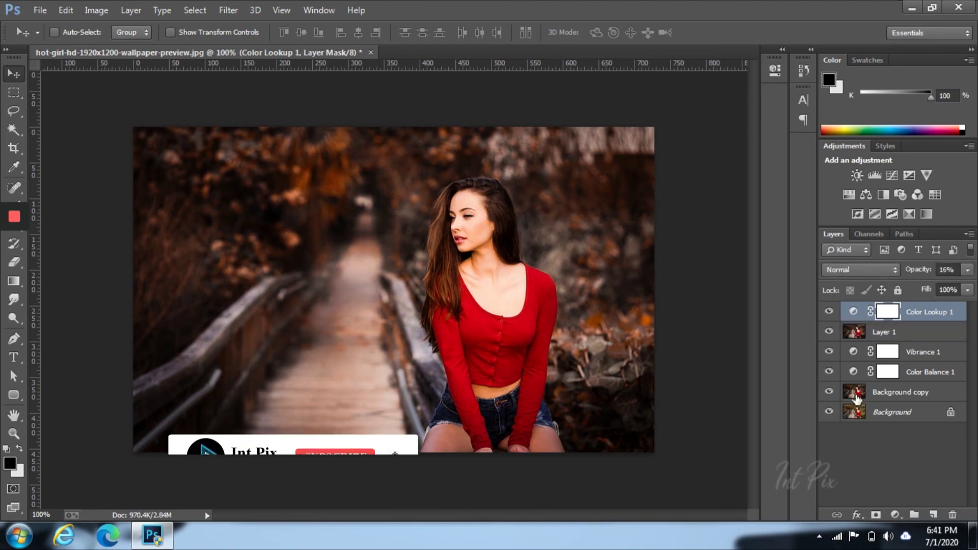
# Paint black on the Color Lookup mask over the woman's face, neck and chest with a size 70 brush.
pyautogui.press('b')
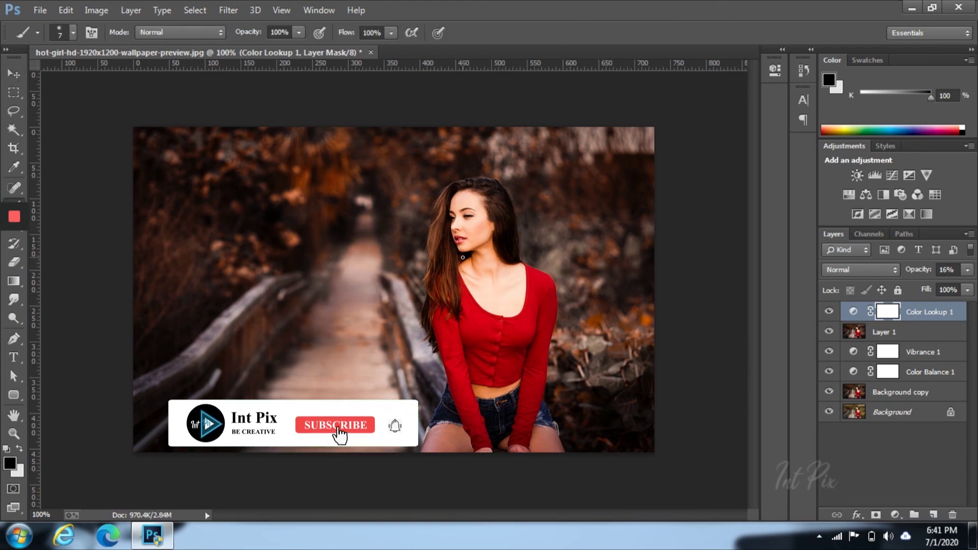
pyautogui.press(']')
pyautogui.press(']')
pyautogui.press(']')
pyautogui.press(']')
pyautogui.press(']')
pyautogui.press(']')
pyautogui.press(']')
pyautogui.press(']')
pyautogui.press(']')
pyautogui.click(470, 214)
pyautogui.moveTo(480, 254)
pyautogui.mouseDown()
pyautogui.moveTo(494, 287)
pyautogui.moveTo(481, 278)
pyautogui.moveTo(463, 206)
pyautogui.moveTo(492, 289)
pyautogui.mouseUp()
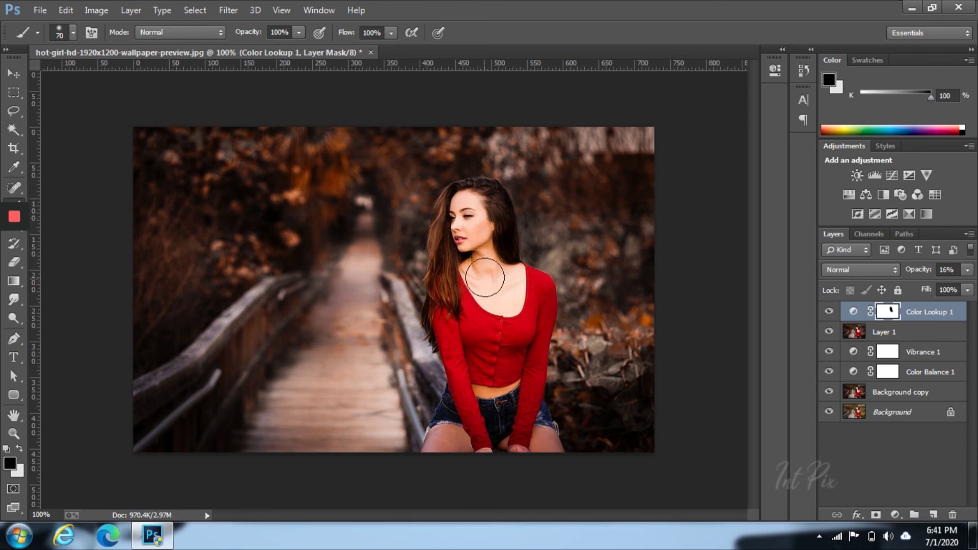
# Stamp the visible result into a new top layer and group all layers between it and the Background.
pyautogui.hotkey('ctrl', 'alt', 'shift', 'e')
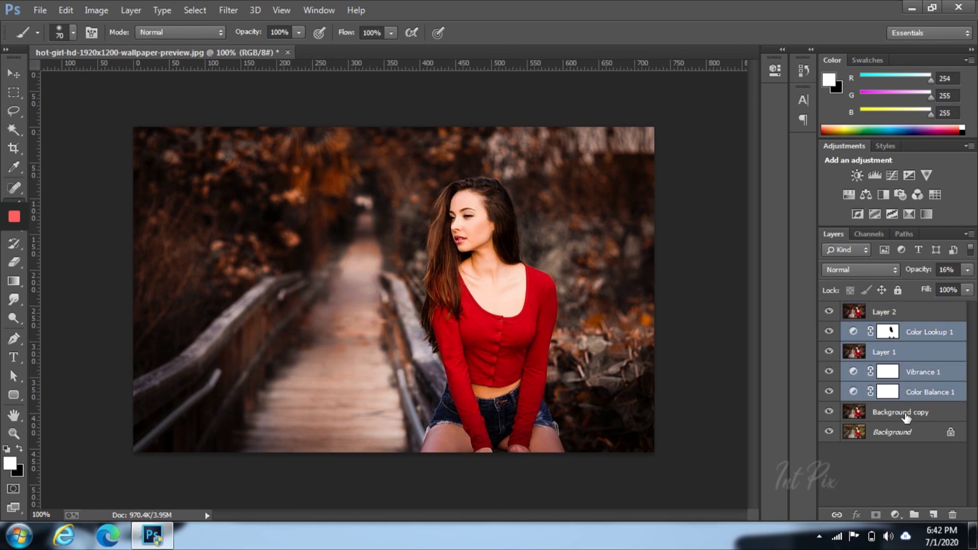
pyautogui.keyDown('ctrl'); pyautogui.click(905, 413); pyautogui.keyUp('ctrl')
pyautogui.hotkey('ctrl', 'g')
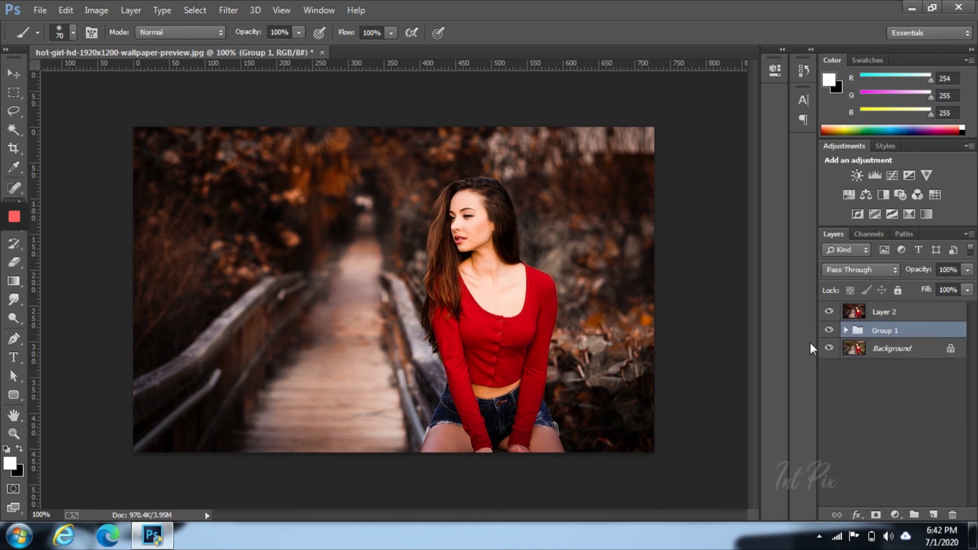
# Hide the layer group and compare the merged top layer with the original Background photo.
pyautogui.click(829, 330)
pyautogui.click(829, 312)
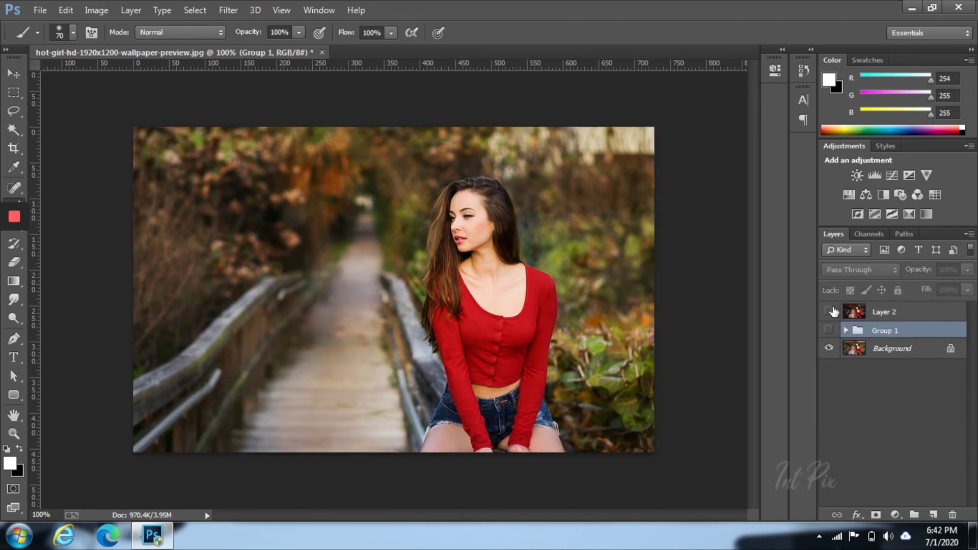
pyautogui.click(829, 312)
pyautogui.click(831, 312)
pyautogui.click(830, 311)
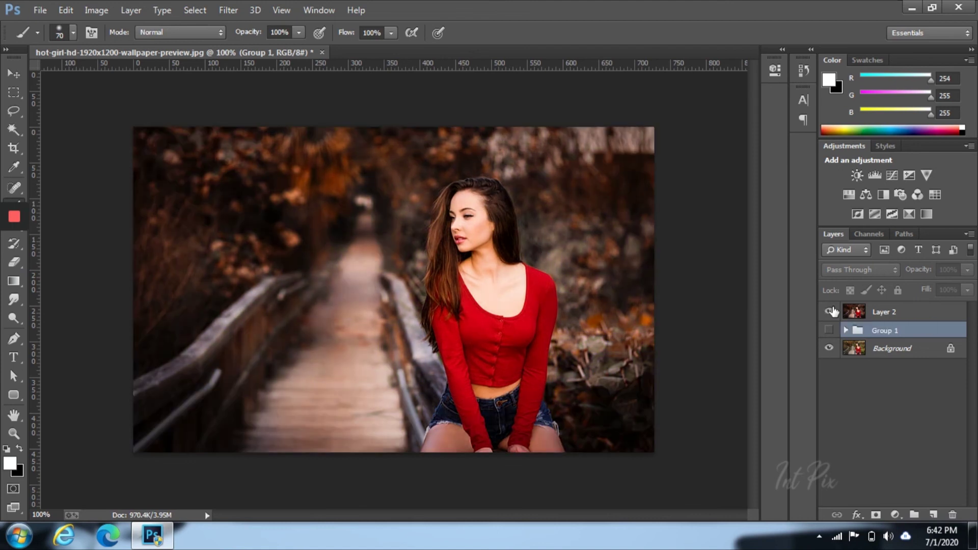